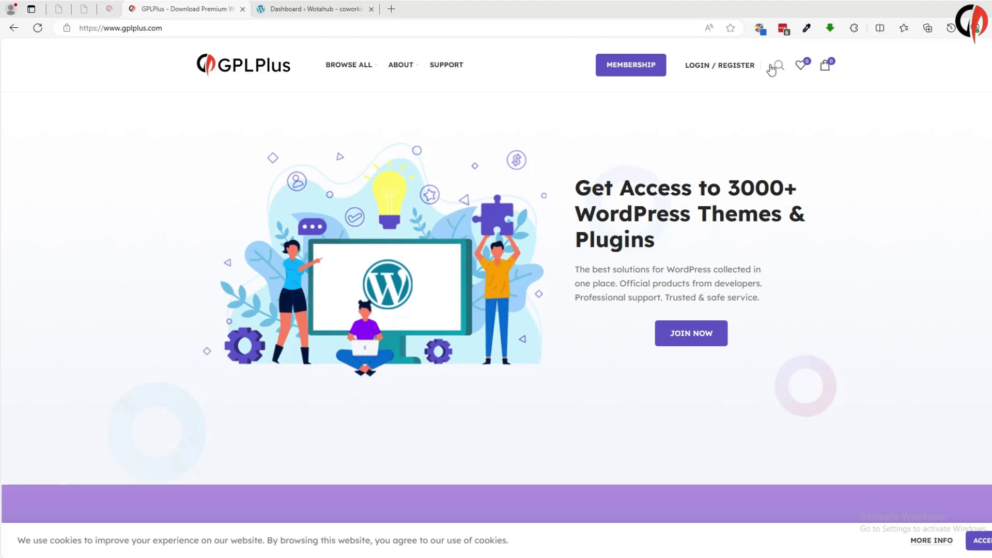
Search the GPLPlus store for Zota and open the Zota WooCommerce Theme product page
left_click(780, 65)
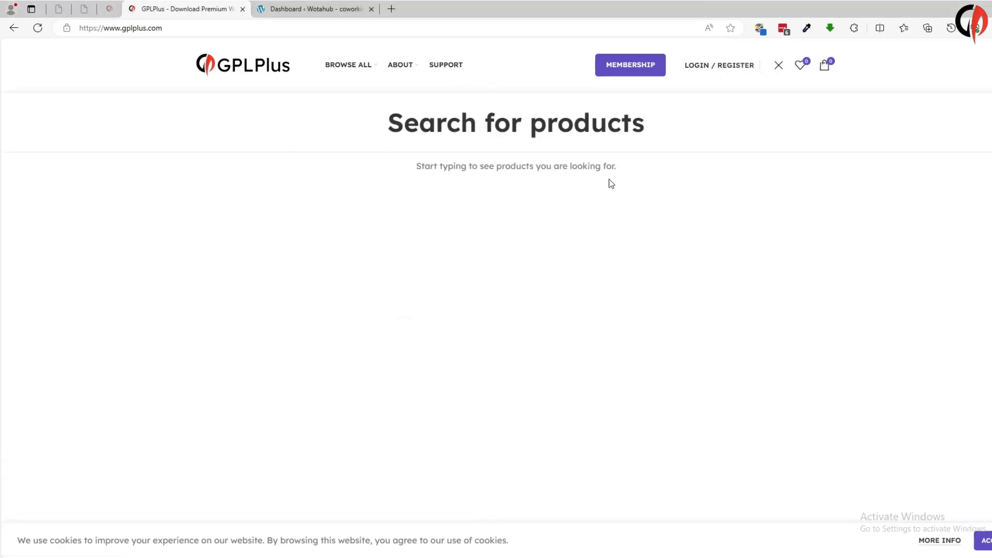
type("Zota")
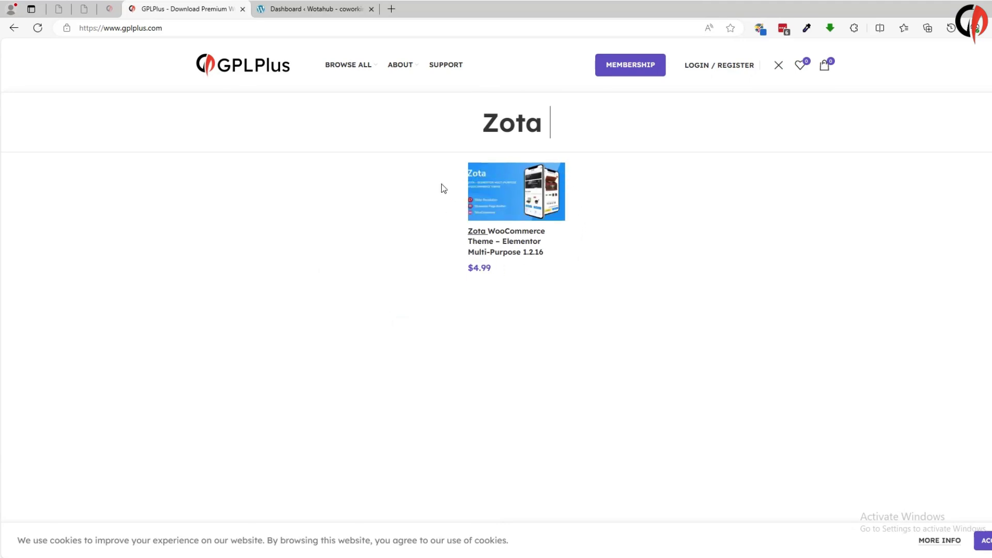
left_click(534, 199)
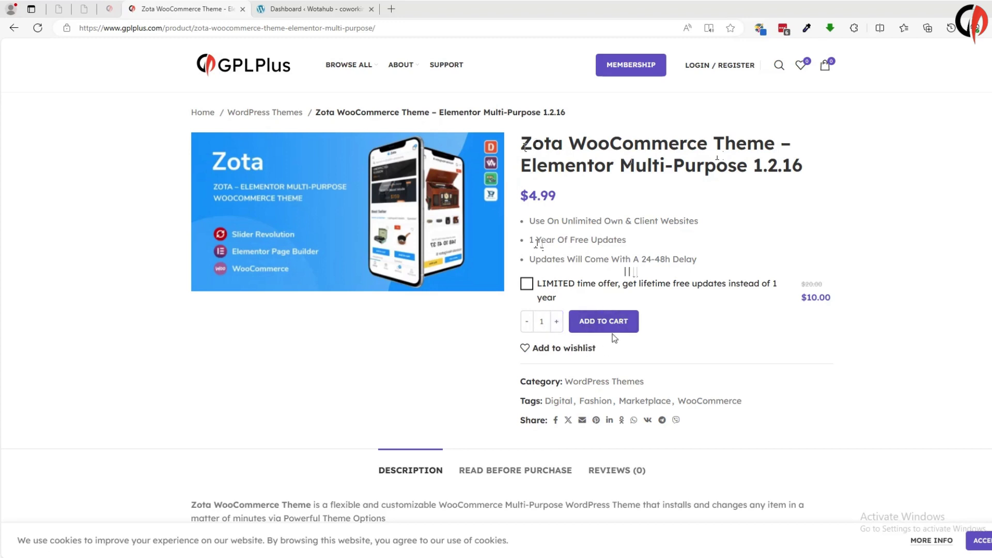
Extract the CC-zota-elementor-multipurpose-woocommerce-theme-1.2.16 archive on the Desktop into a folder of the same name and open its Theme subfolder
key("alt+Tab")
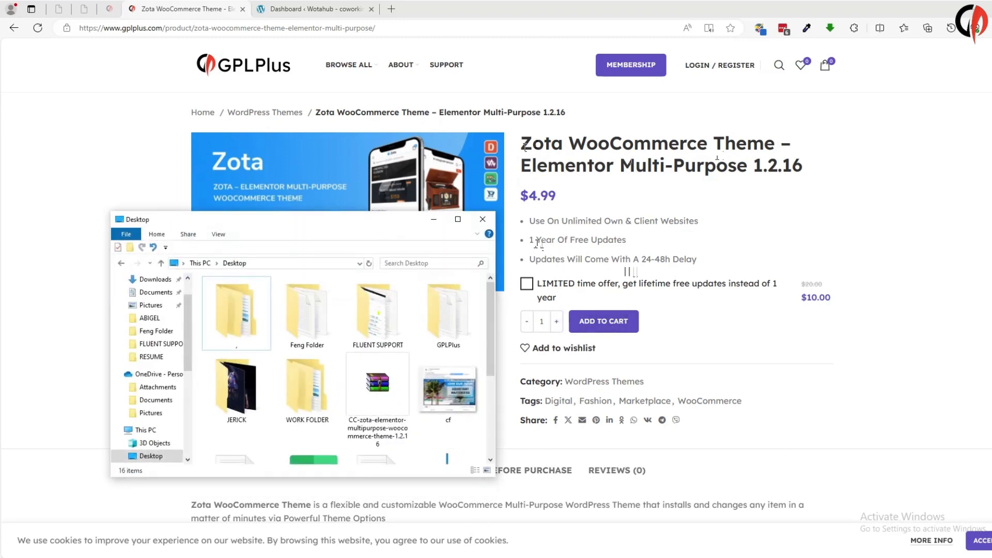
left_click(377, 394)
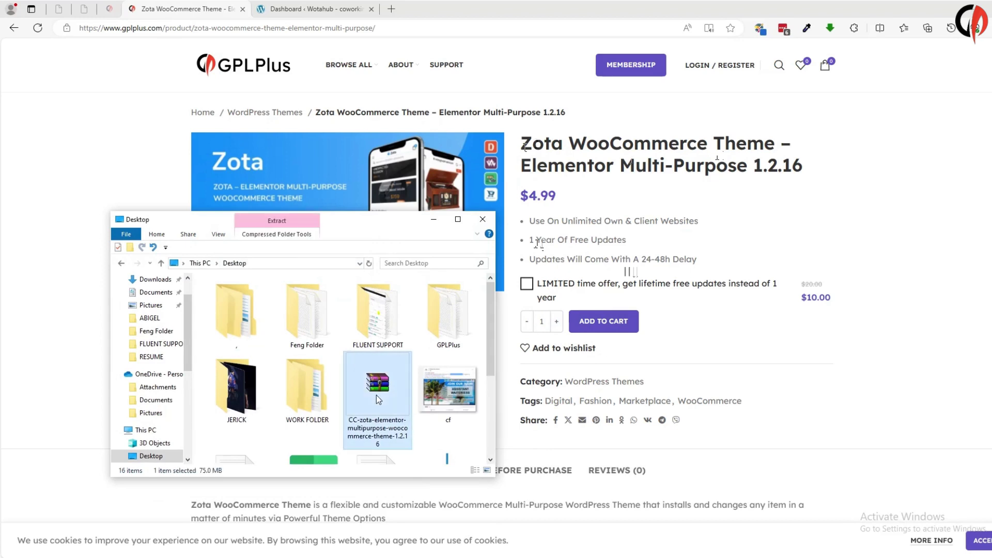
right_click(376, 395)
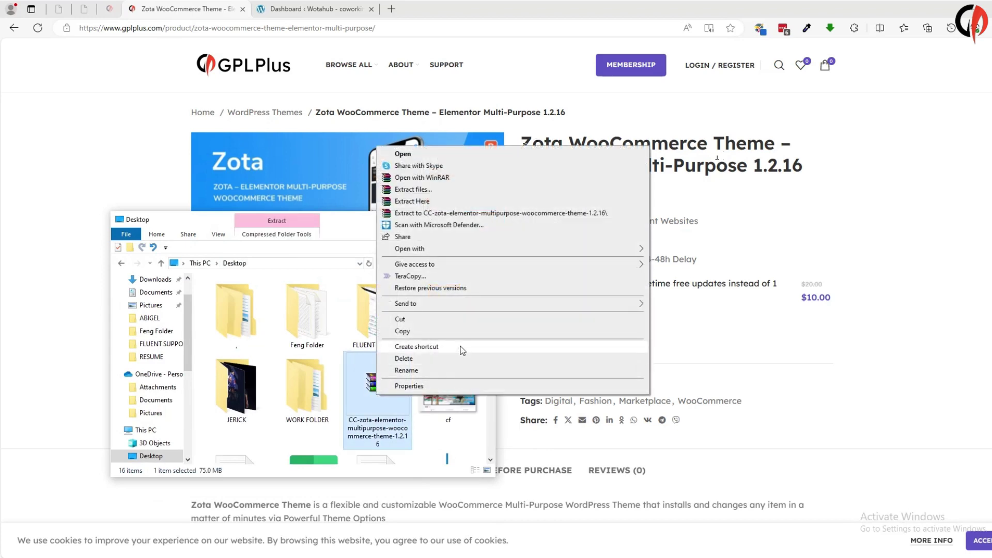
left_click(425, 191)
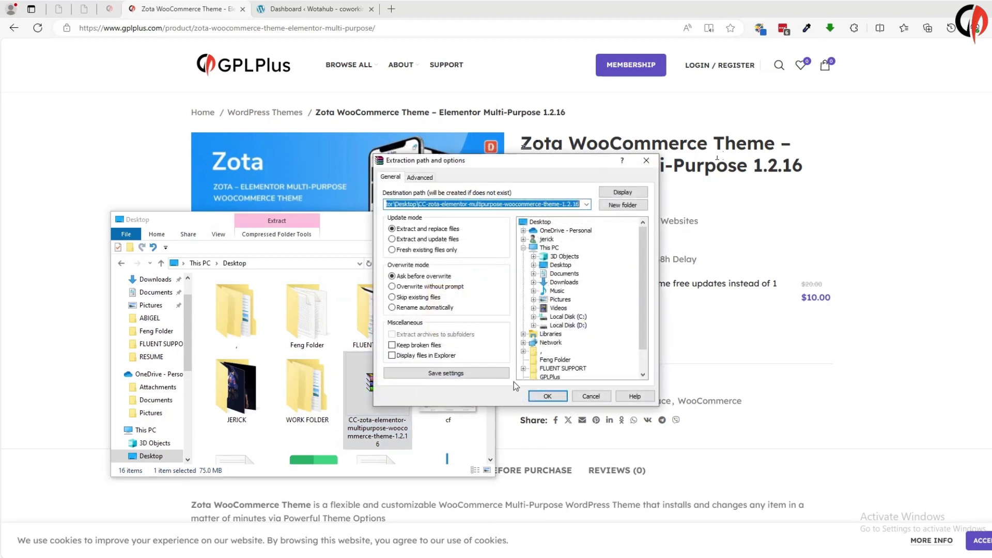
left_click(547, 397)
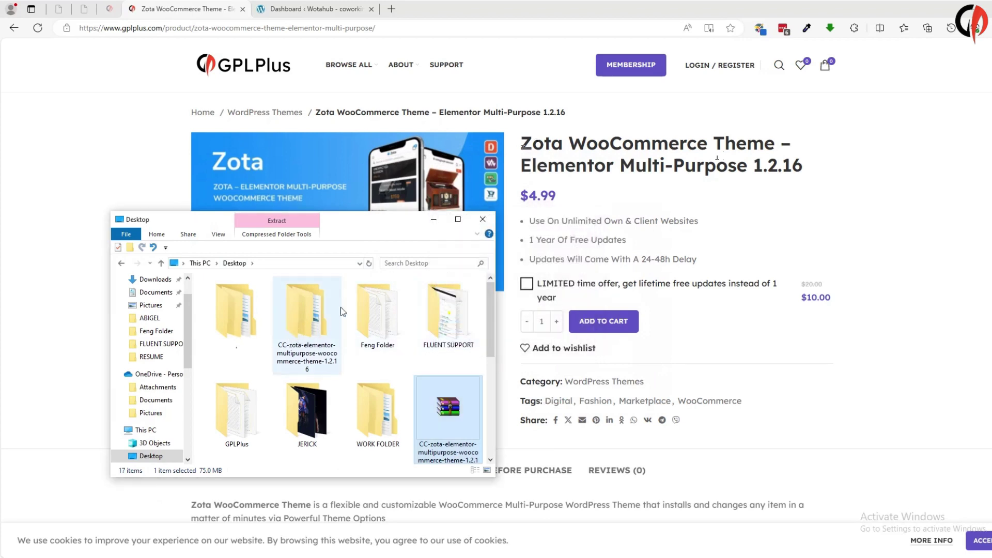
double_click(308, 343)
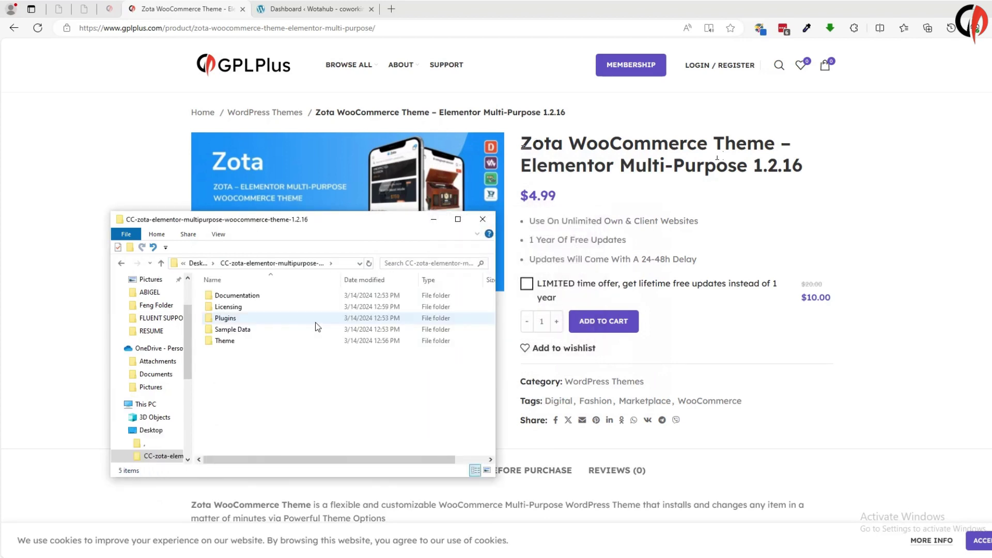
double_click(235, 339)
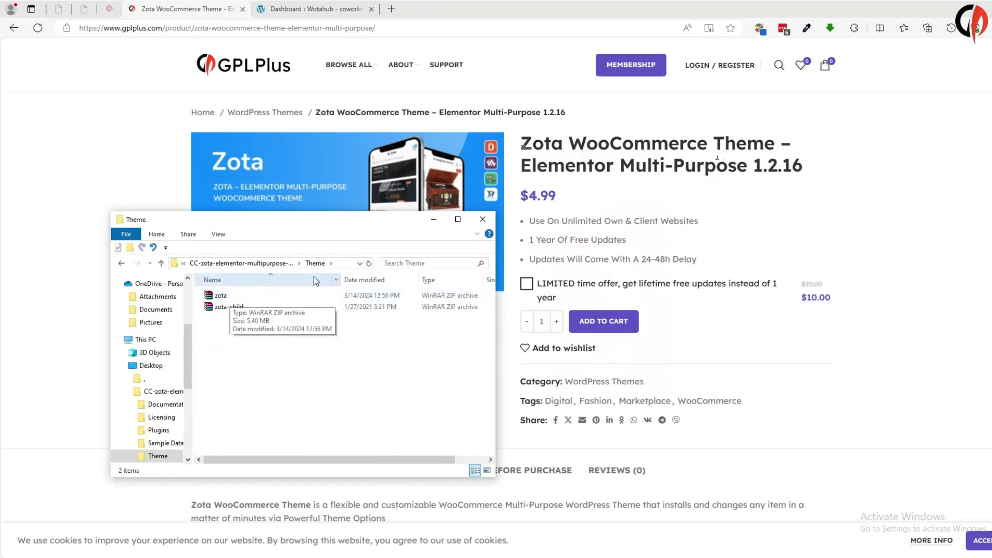
Switch to the WordPress dashboard in the browser and bring up the upload form for adding a new theme
left_click(329, 11)
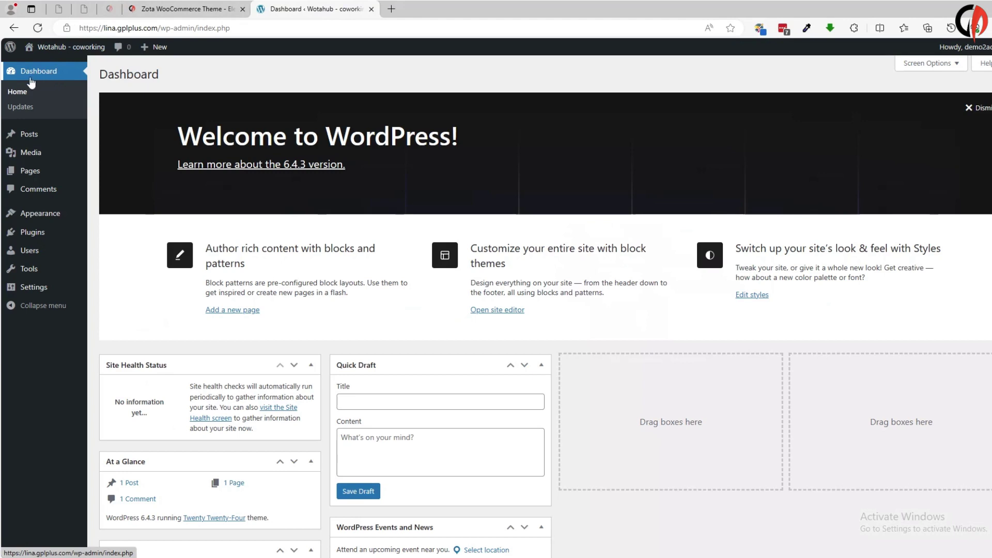
mouse_move(39, 214)
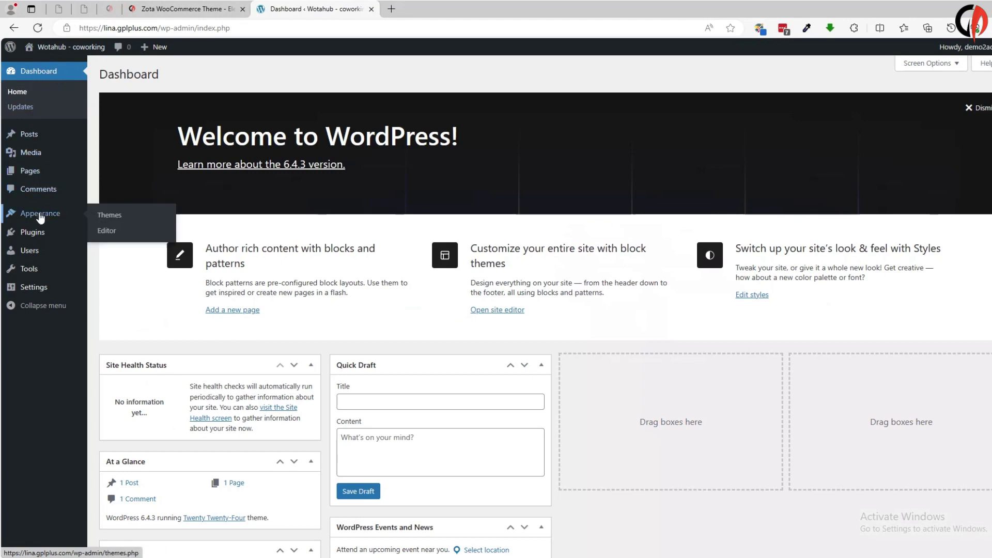
left_click(114, 218)
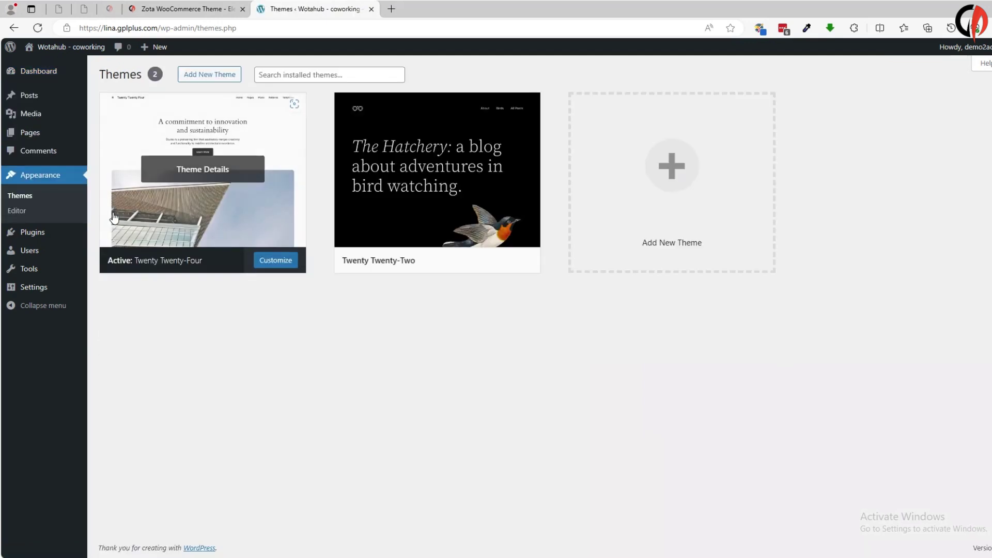
left_click(185, 72)
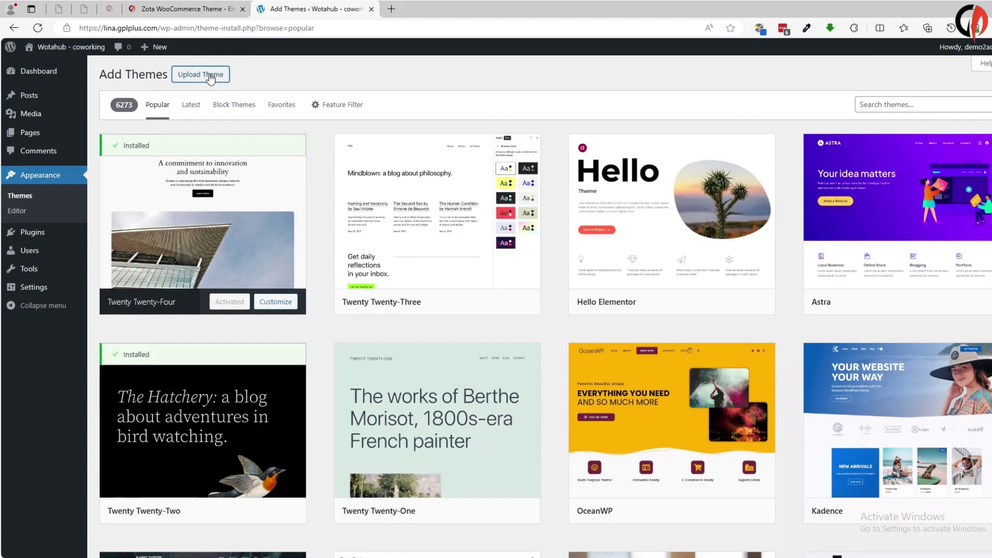
left_click(216, 77)
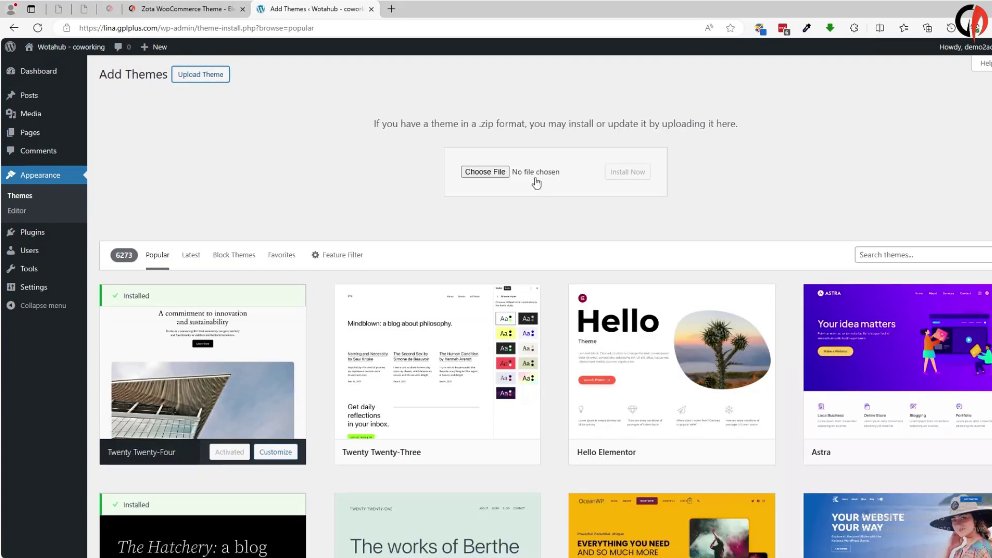
Install the theme from zota.zip in the extracted package's Theme folder on the Desktop and activate it
left_click(494, 175)
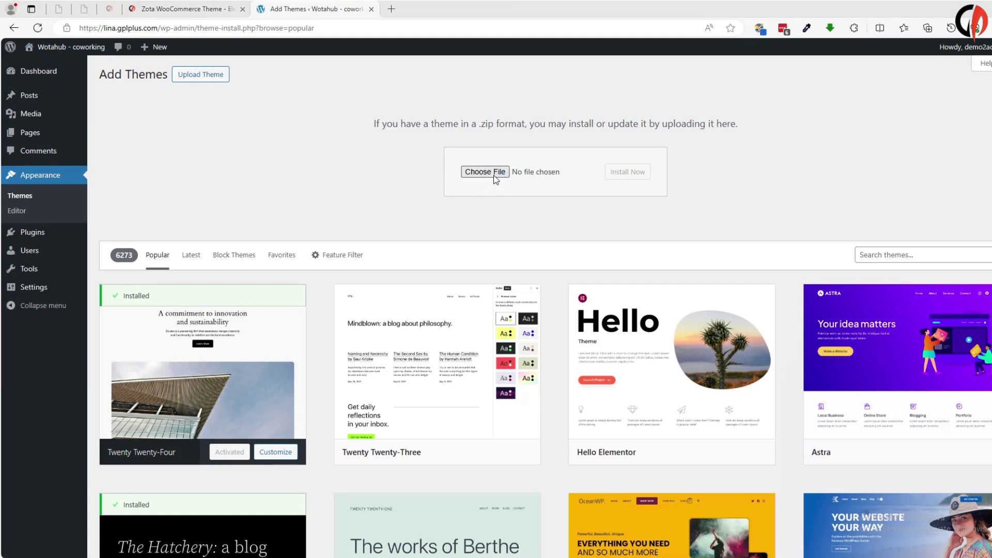
scroll(50, 114, "up", 2)
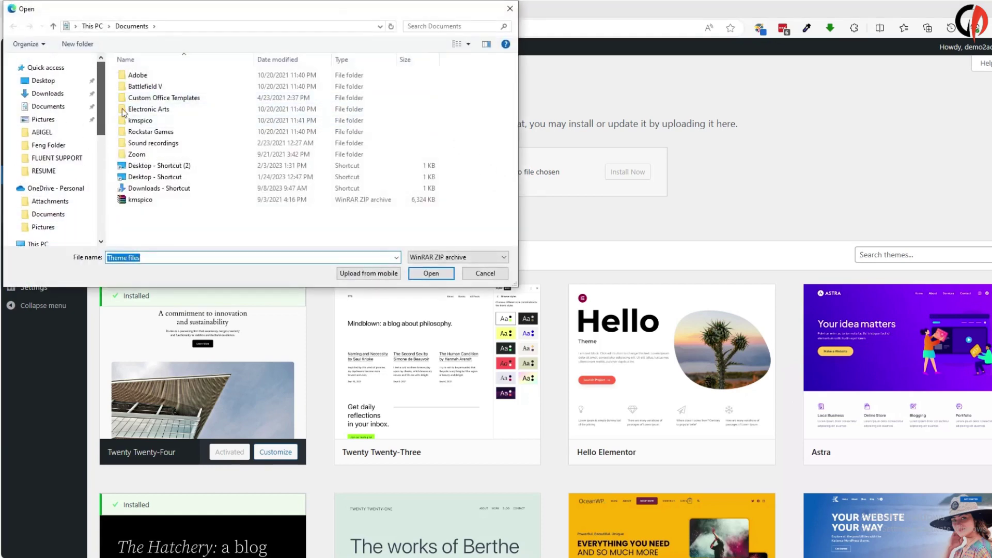
left_click(50, 81)
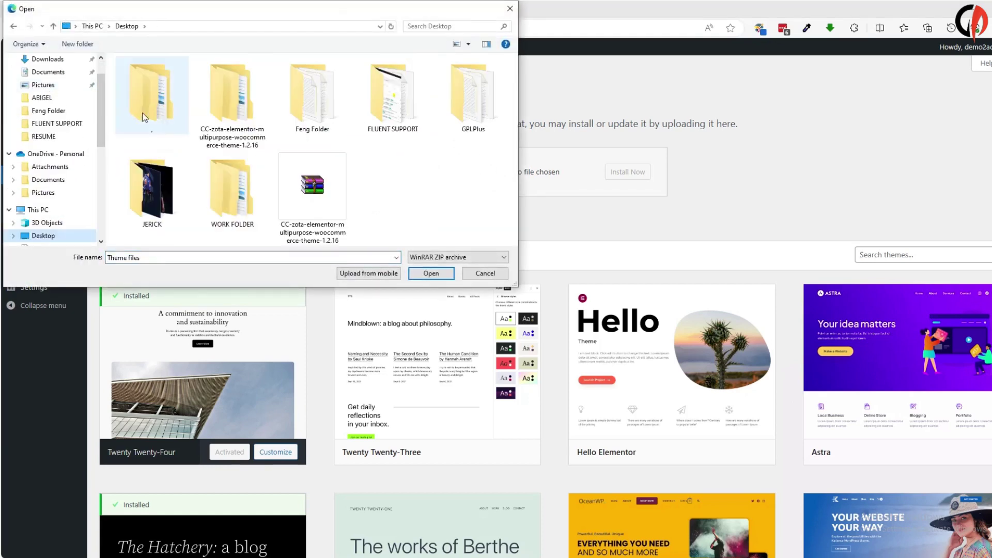
double_click(243, 123)
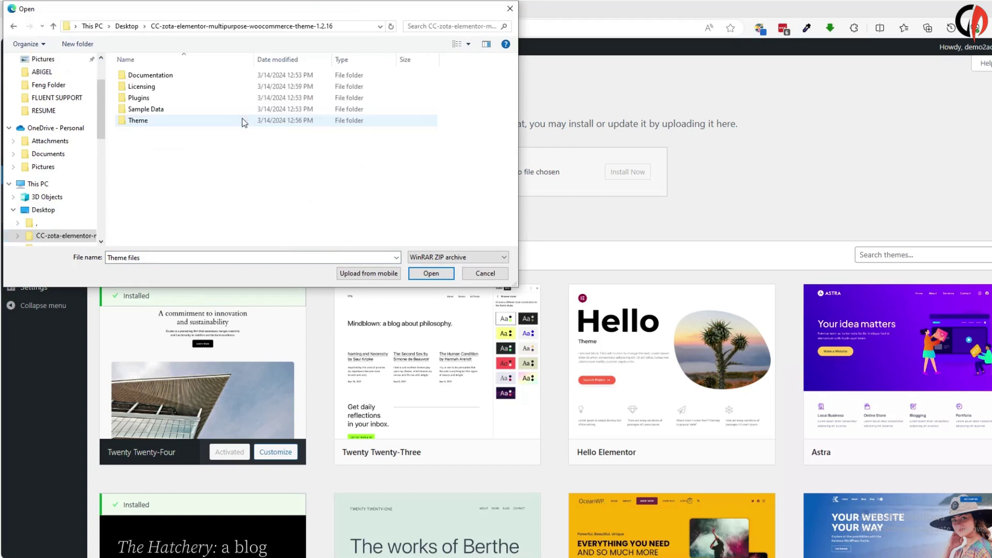
double_click(145, 123)
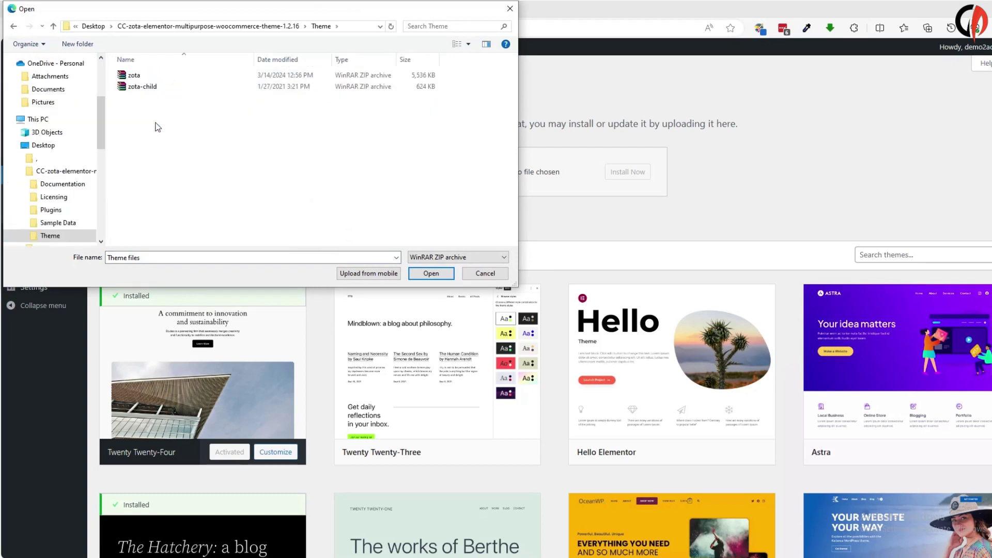
left_click(142, 78)
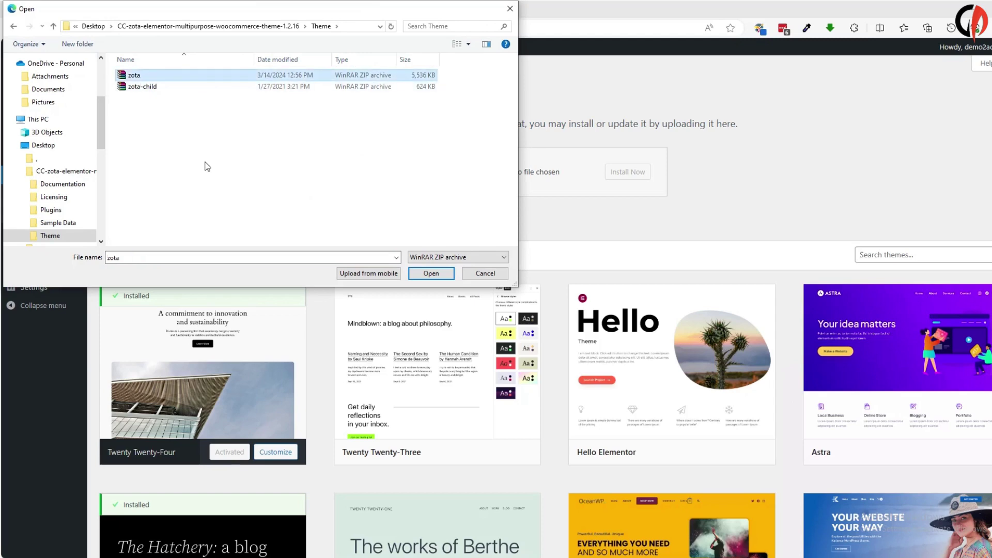
left_click(431, 273)
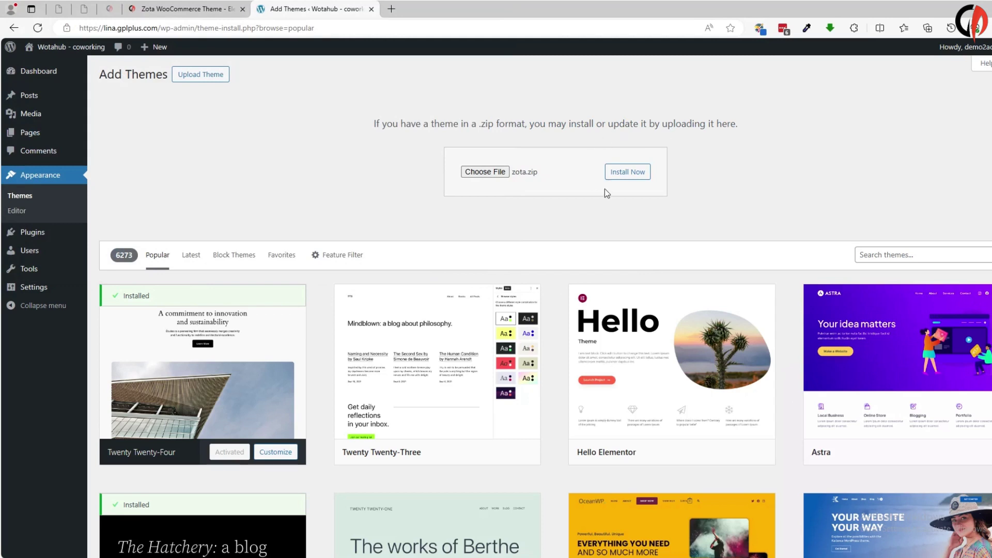
left_click(641, 177)
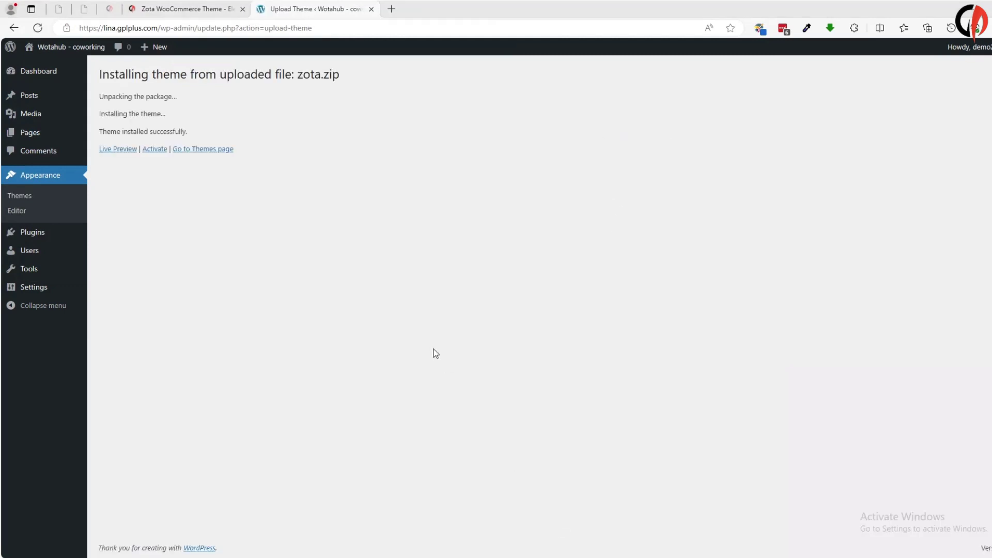
left_click(155, 150)
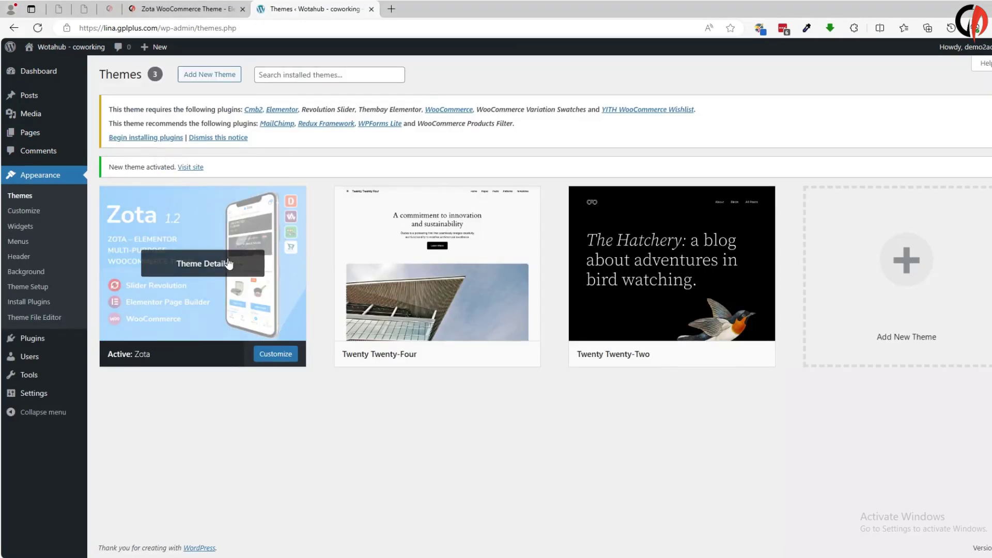
Bulk install all the plugins the Zota theme requires and recommends
left_click(164, 138)
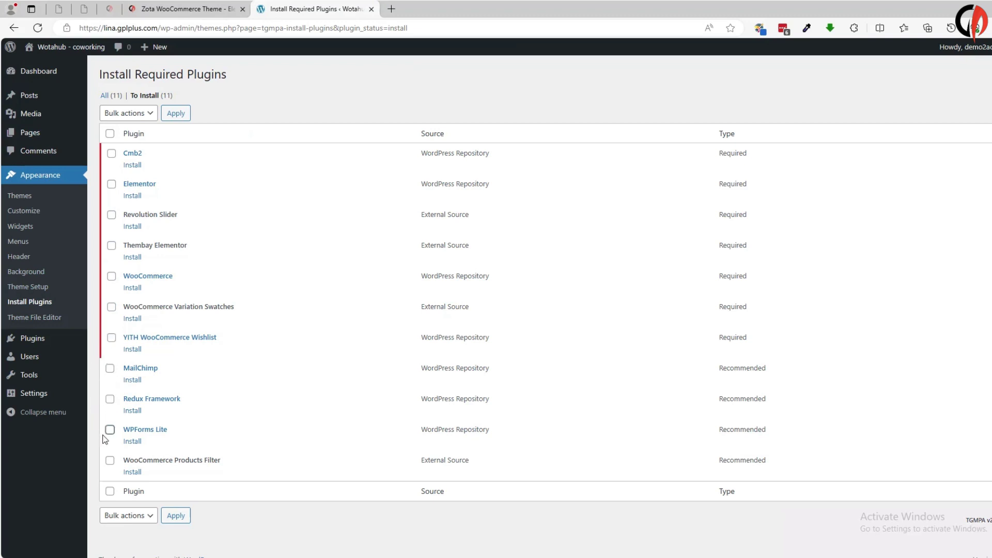
left_click(110, 492)
left_click(124, 114)
left_click(115, 141)
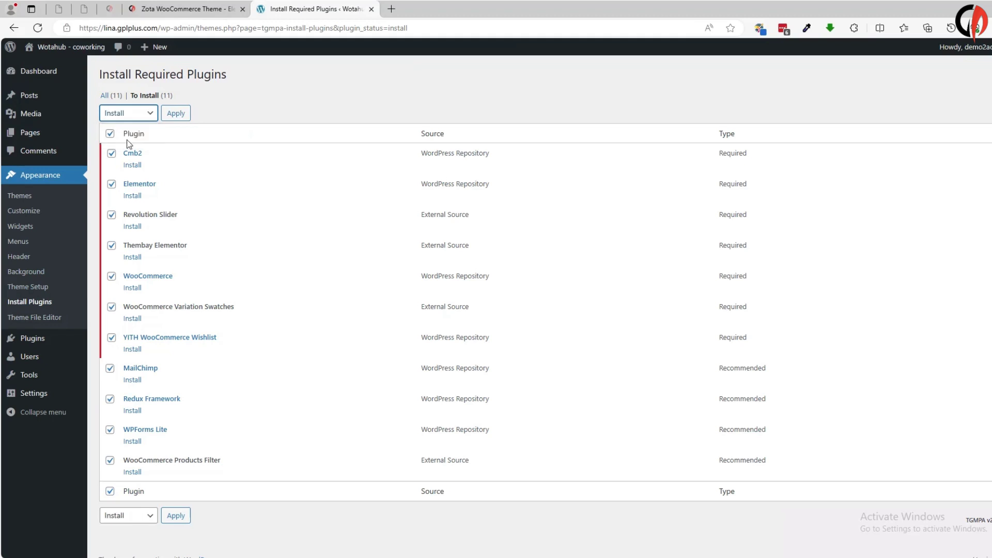
left_click(176, 113)
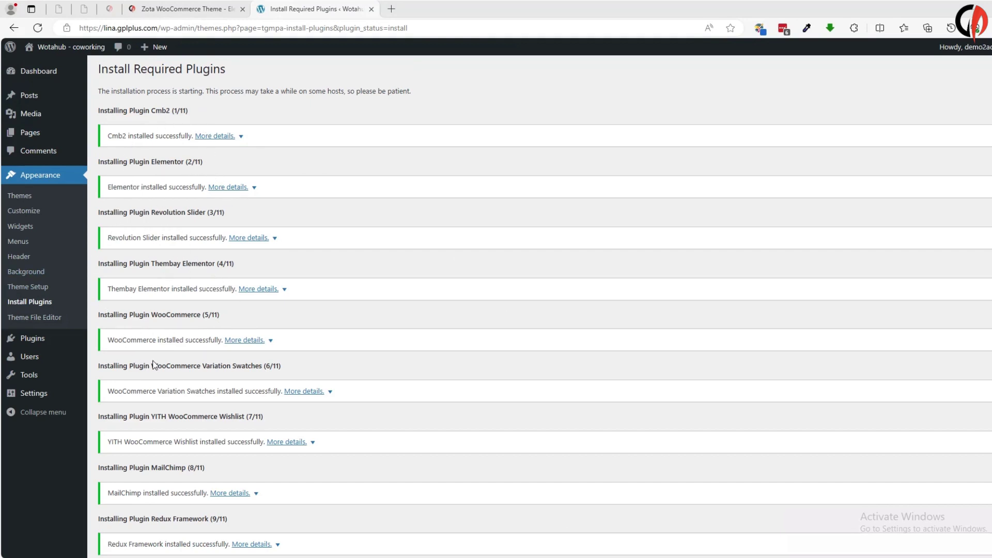
scroll(199, 389, "down", 4)
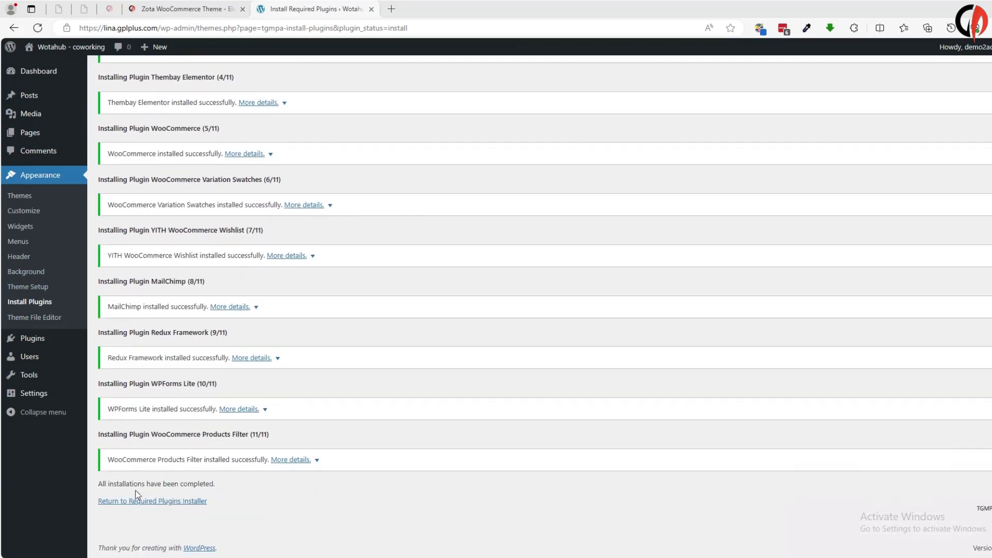
Return to the required plugins installer and bulk activate all the installed plugins
left_click(152, 502)
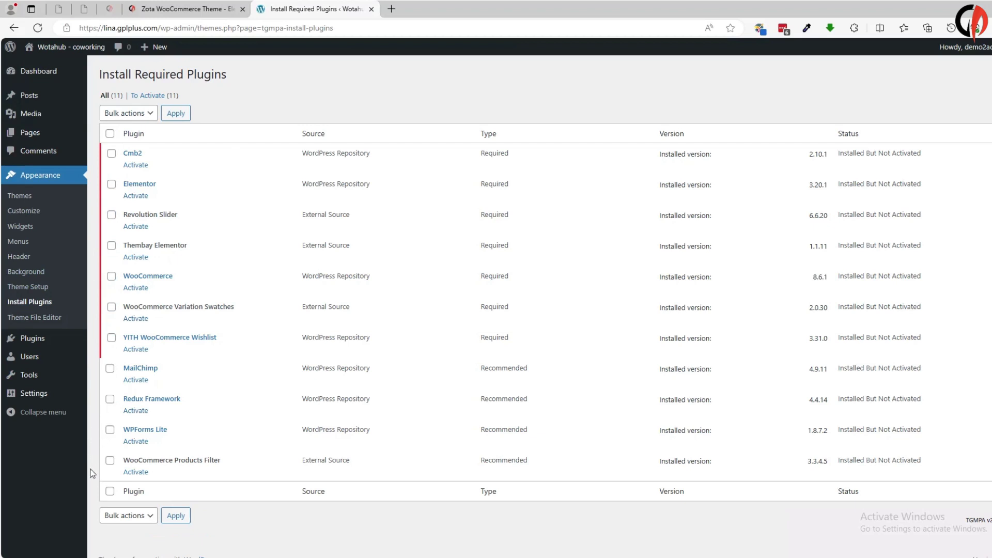
left_click(109, 491)
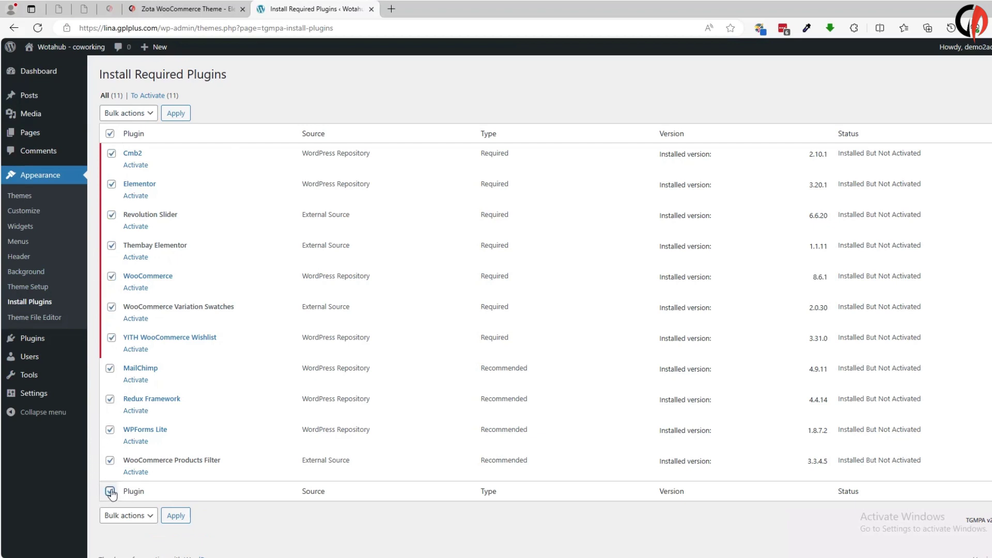
left_click(129, 114)
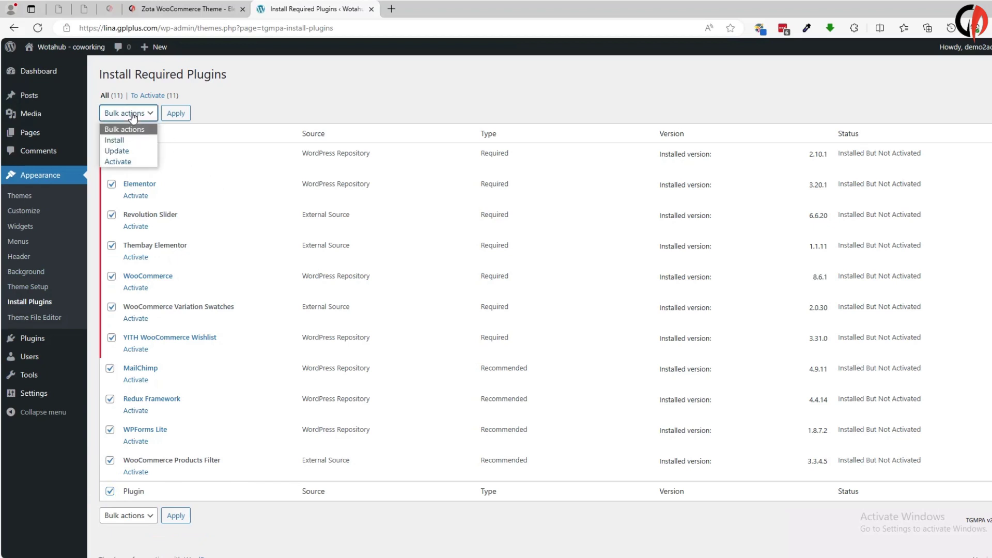
left_click(117, 162)
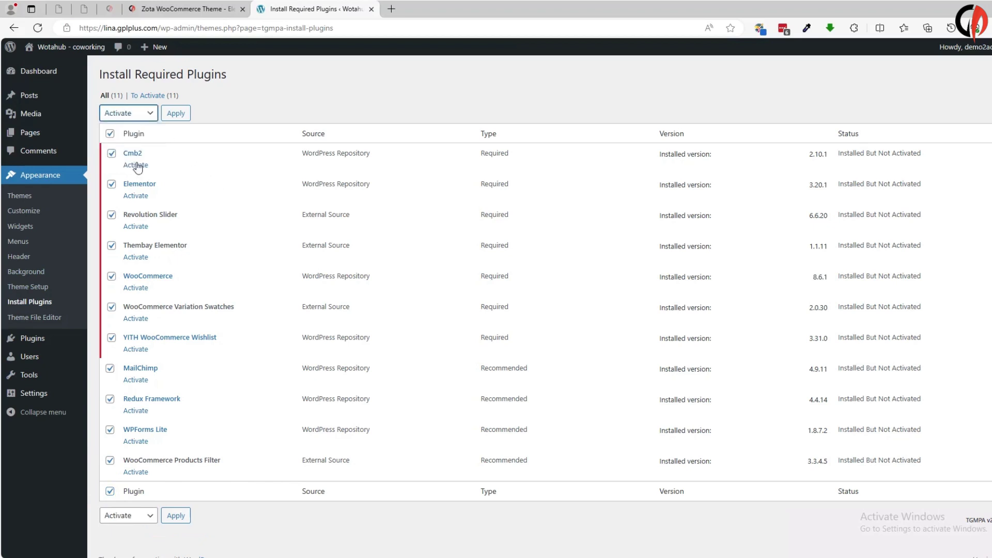
left_click(176, 114)
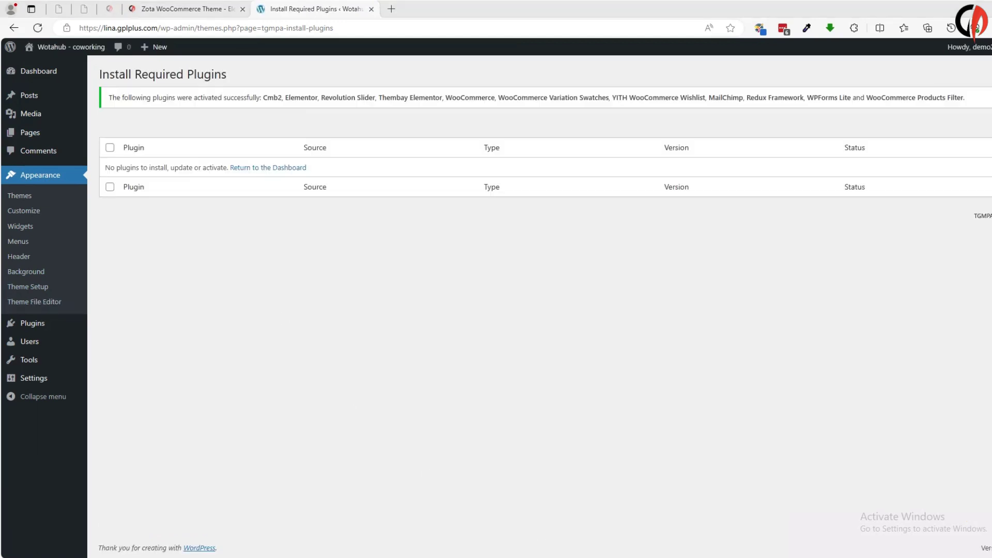
Return to the WordPress dashboard and open the Zota theme's setup wizard
left_click(37, 74)
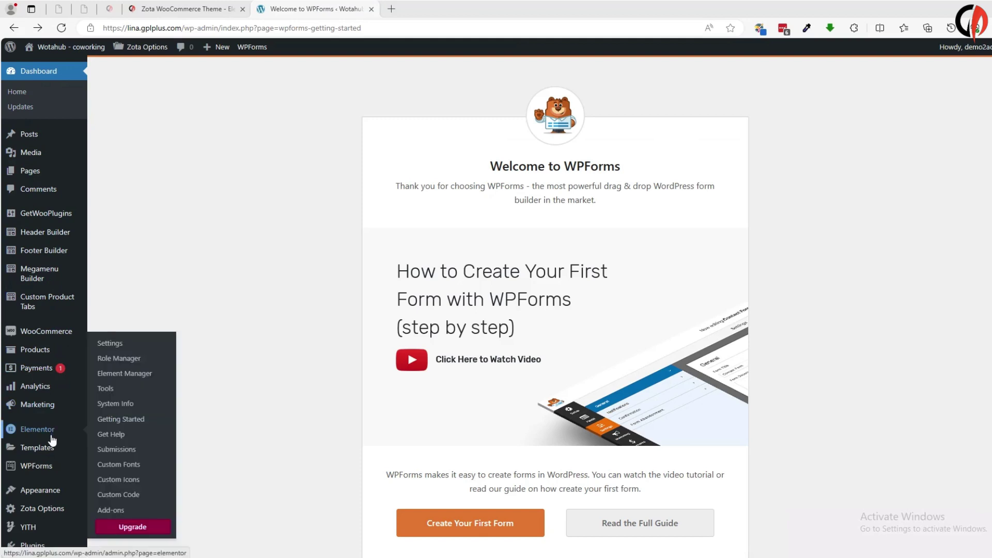
scroll(50, 438, "down", 1)
mouse_move(37, 416)
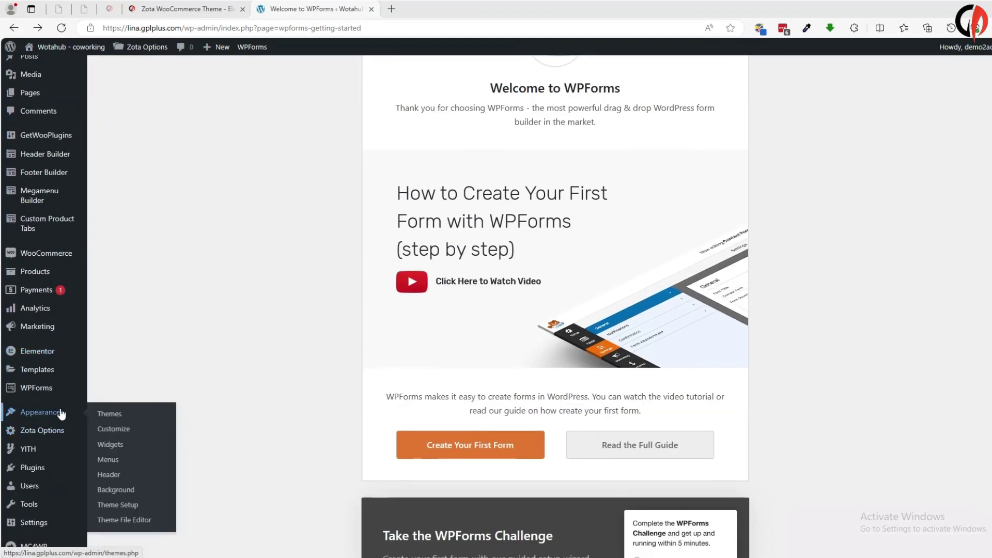
left_click(122, 507)
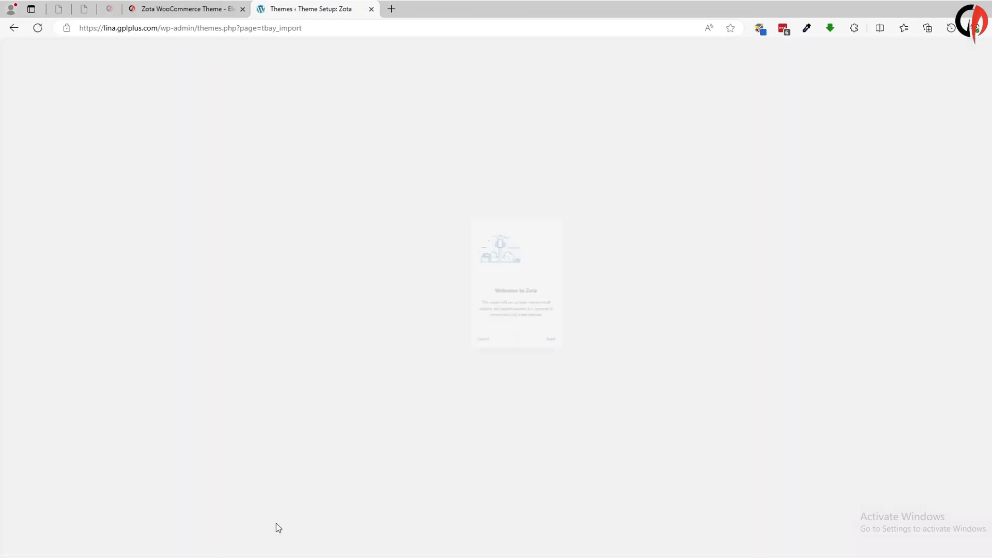
Install the child theme in the setup wizard and import the Home Electronics demo with content, widgets, Redux and after-import options
left_click(584, 405)
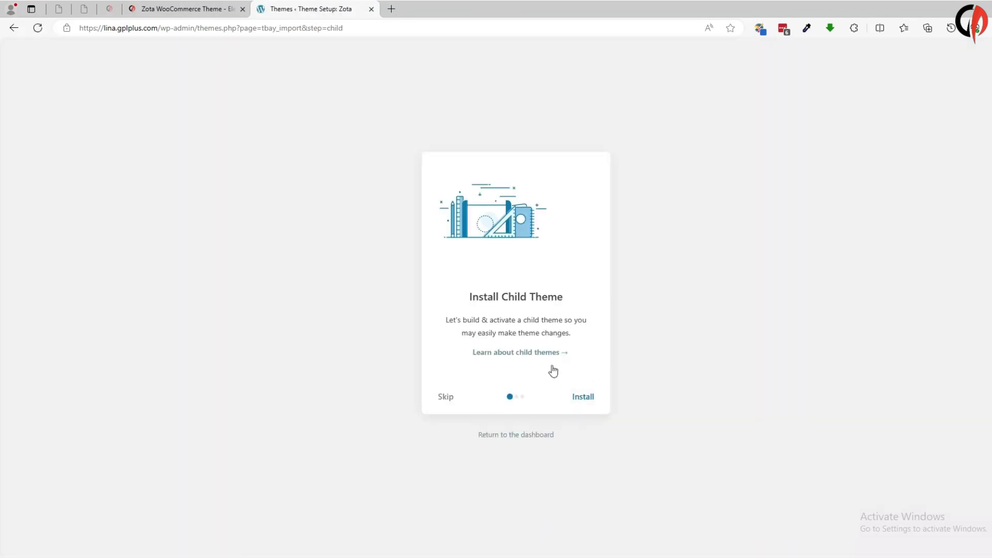
left_click(586, 397)
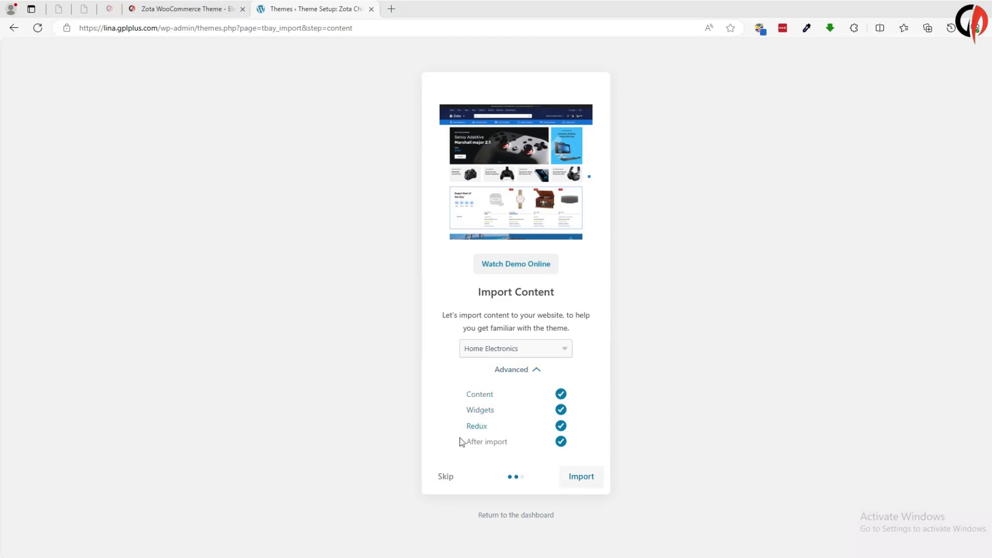
left_click(582, 477)
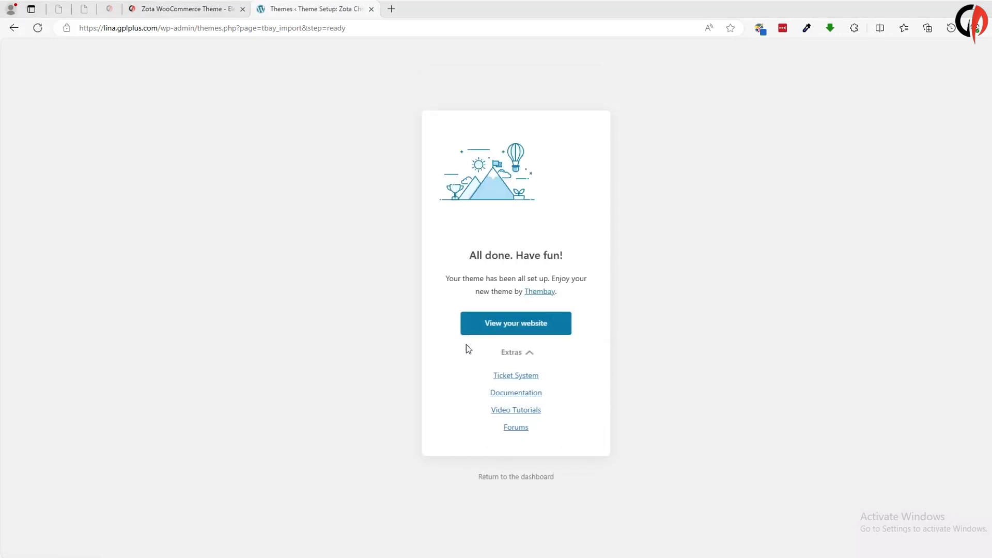
View the finished website's homepage and examine its imported demo sections from the header down to the footer
left_click(515, 335)
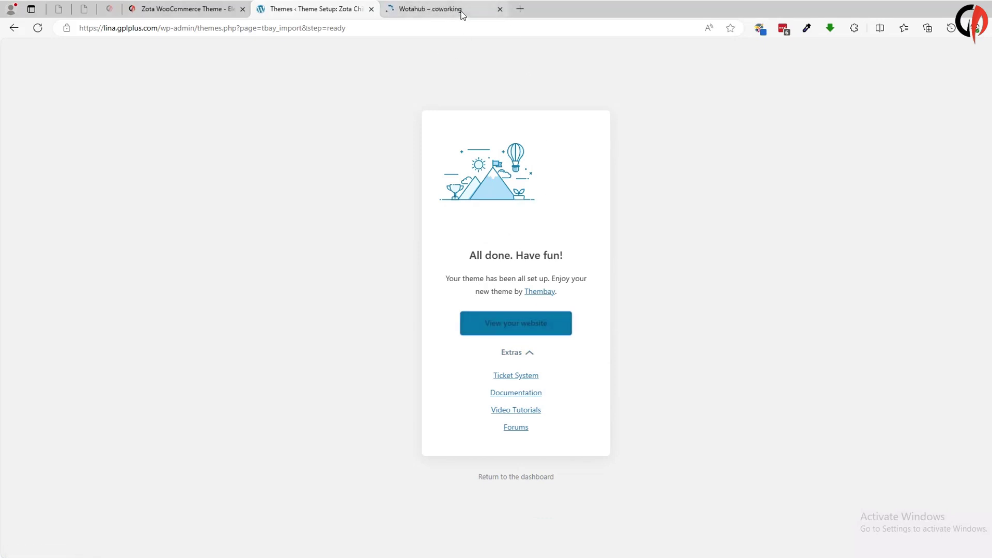
left_click(462, 10)
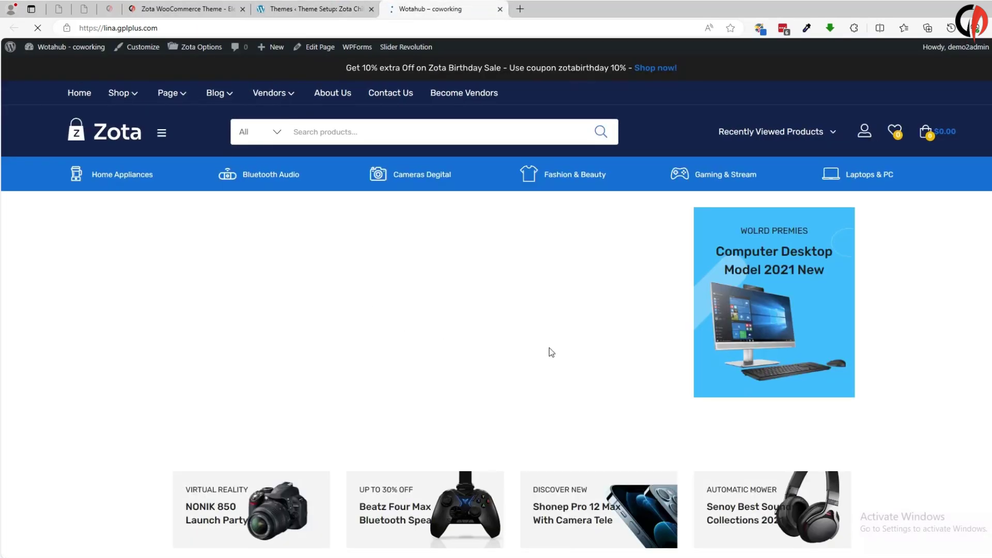
scroll(547, 250, "down", 8)
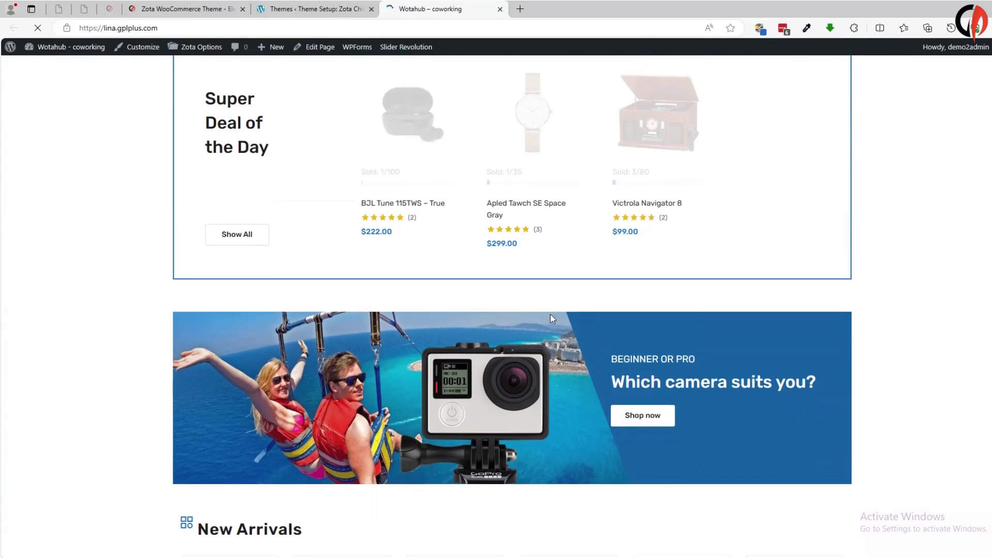
scroll(550, 314, "down", 15)
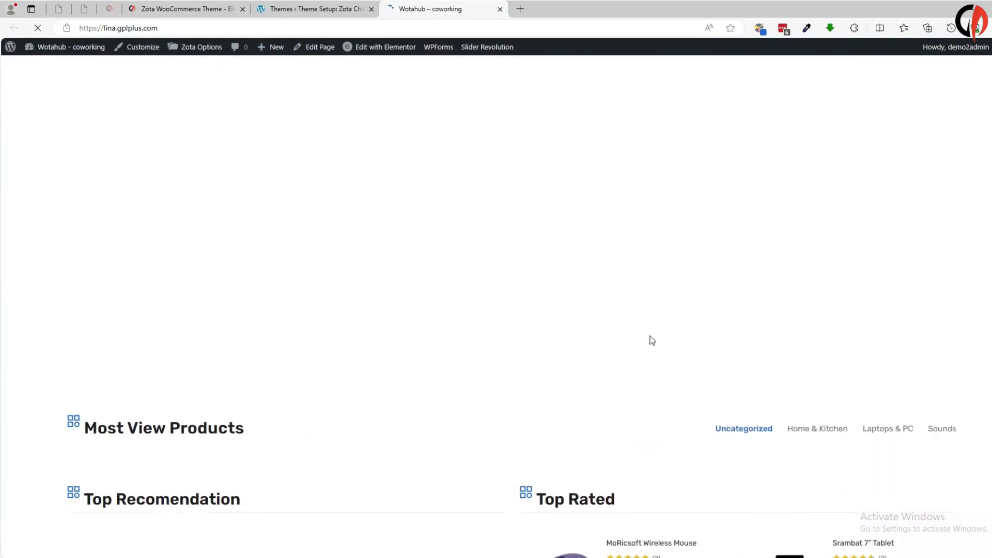
scroll(652, 340, "down", 15)
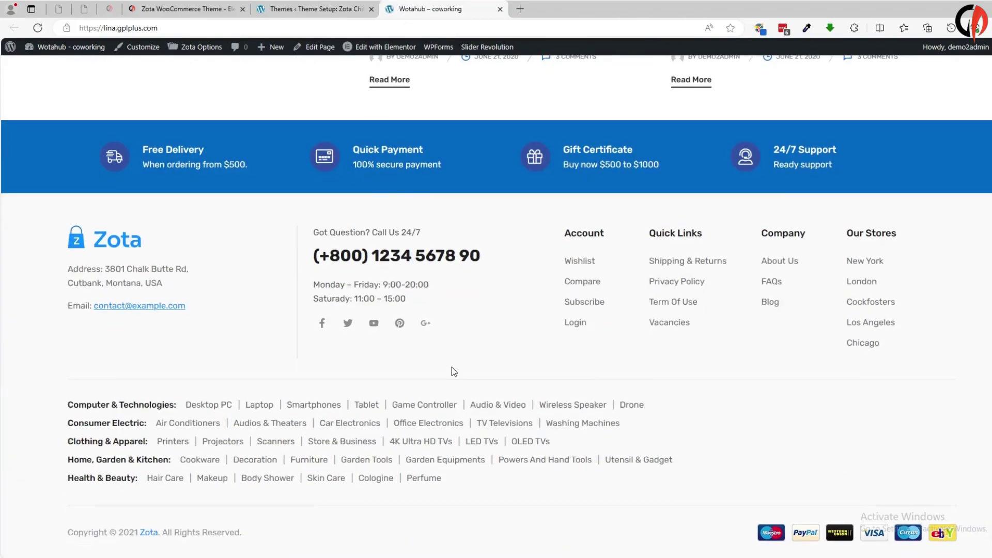
scroll(452, 367, "up", 20)
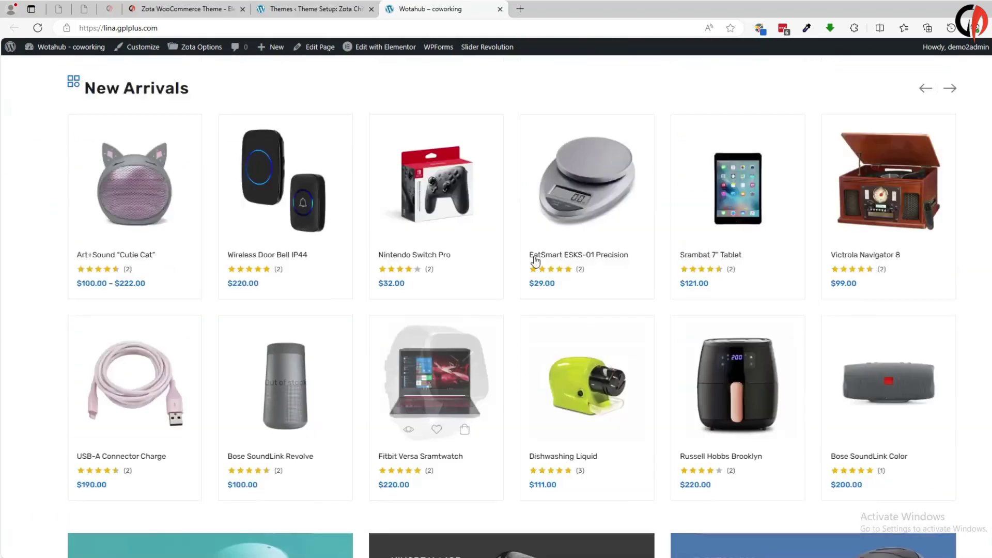
scroll(535, 262, "up", 10)
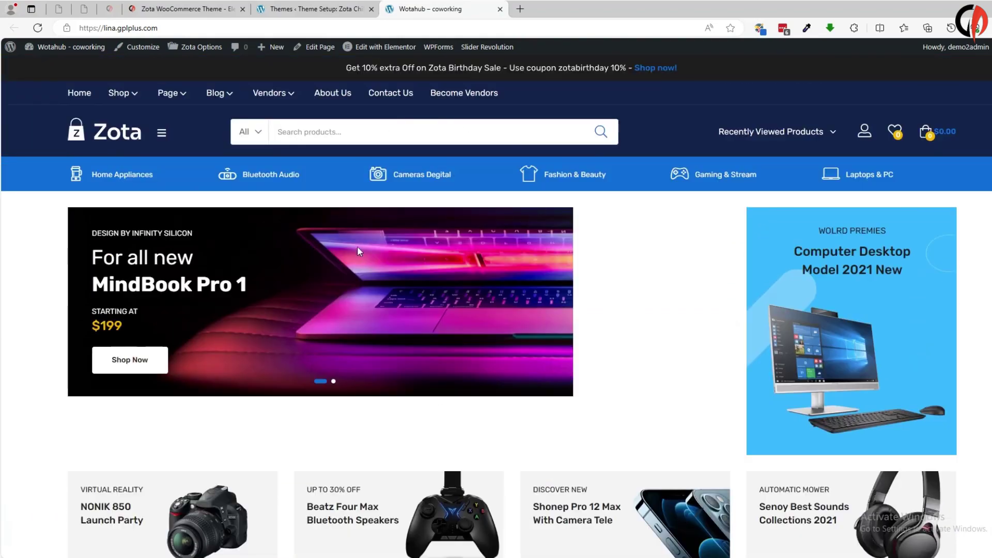